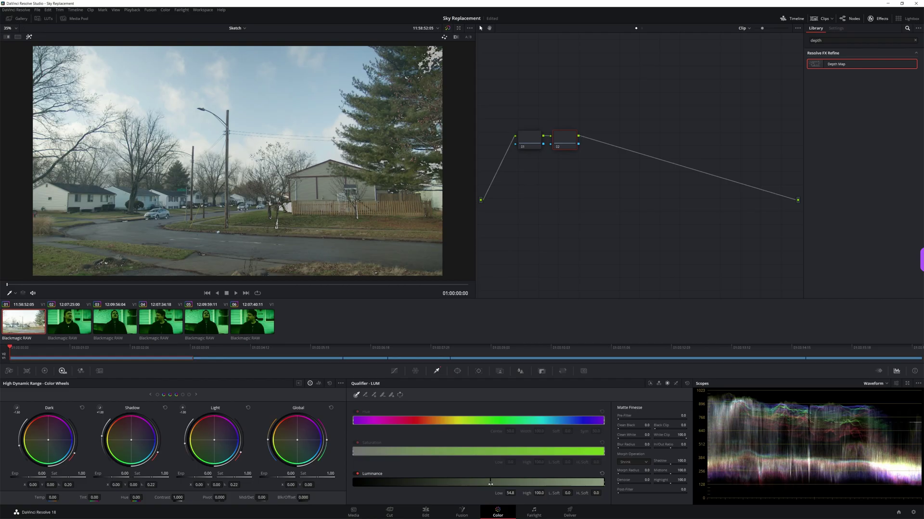
Step: Raise the qualifier's Luminance Low limit to 59.5 so only the bright sky is keyed
{"action": "left_click_drag", "start_coordinate": [490, 484], "coordinate": [502, 484]}
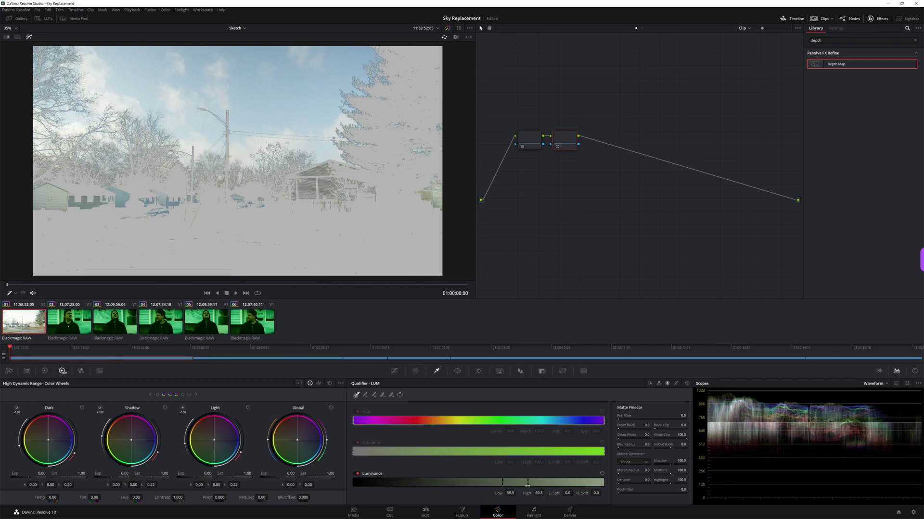
Step: Turn off the key highlight and begin a polygon window around the foreground
{"action": "left_click", "coordinate": [458, 372]}
{"action": "key", "text": "shift+h"}
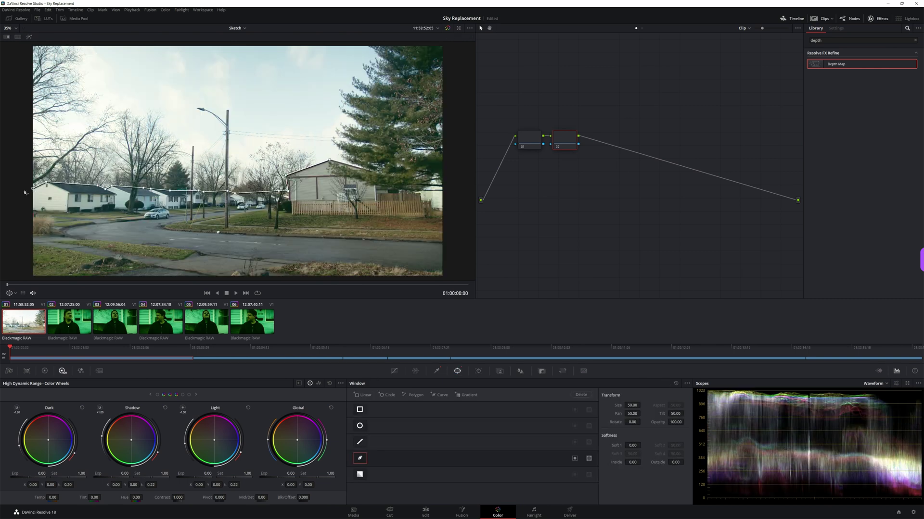
{"action": "scroll", "coordinate": [48, 226], "scroll_direction": "down", "scroll_amount": 2}
{"action": "left_click", "coordinate": [68, 266]}
Step: Search the effects Library for 'sky re' and add Sky Replacement as a new node
{"action": "left_click", "coordinate": [915, 40]}
{"action": "left_click", "coordinate": [859, 41]}
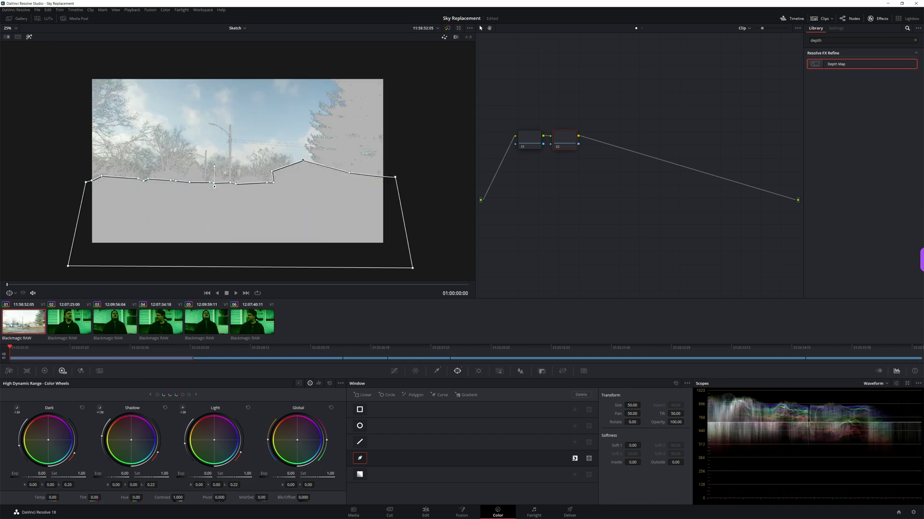
{"action": "type", "text": "sky re"}
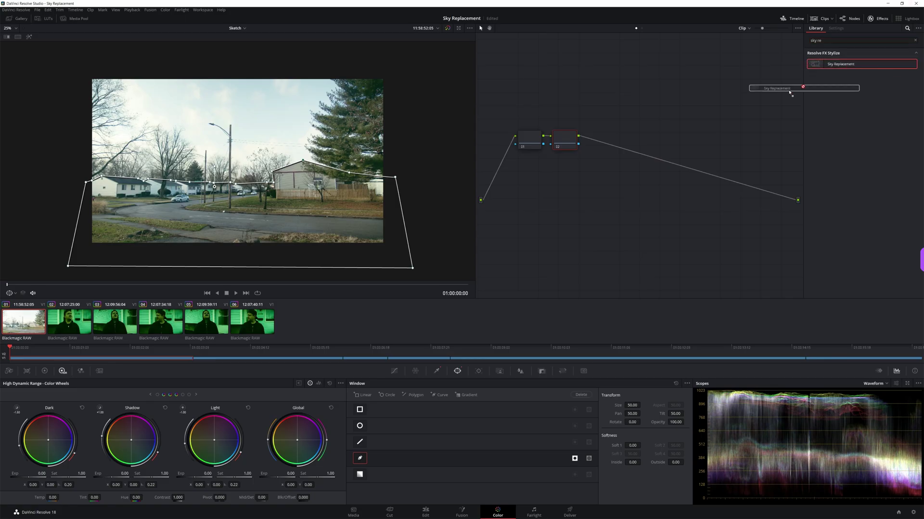
{"action": "left_click_drag", "start_coordinate": [640, 176], "coordinate": [641, 163]}
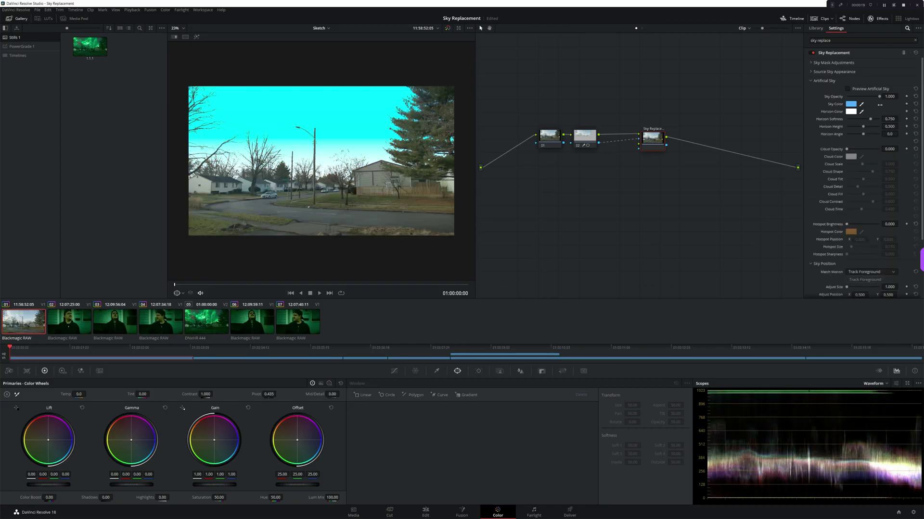
Step: Bring up the Sky Color swatch in the Artificial Sky settings to pick a new colour
{"action": "left_click", "coordinate": [850, 104]}
Step: Make the sky teal with a pale yellow-green horizon, raising horizon height to about 0.486
{"action": "left_click_drag", "start_coordinate": [529, 204], "coordinate": [501, 233]}
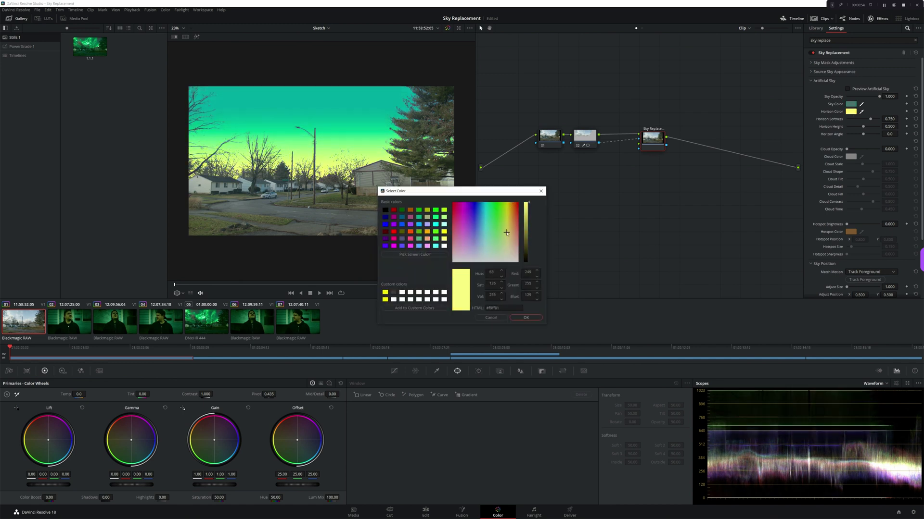
{"action": "left_click", "coordinate": [529, 216]}
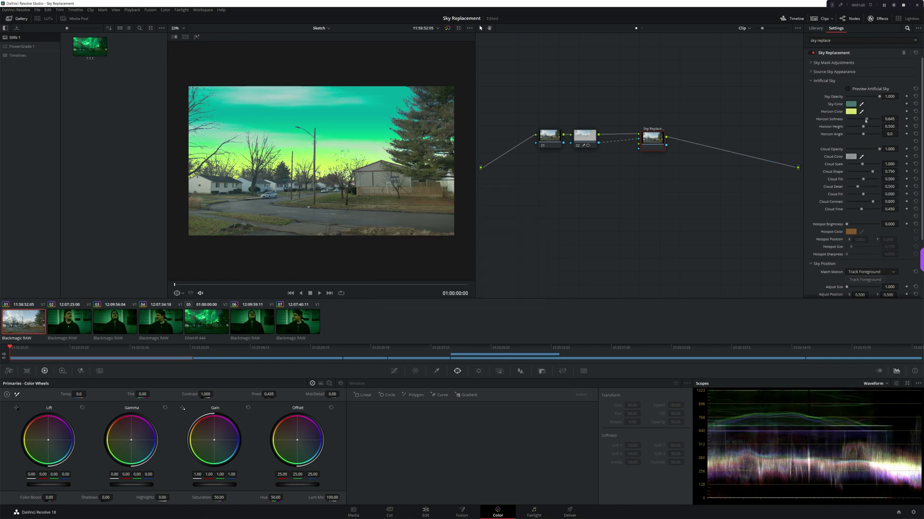
{"action": "left_click_drag", "start_coordinate": [862, 126], "coordinate": [853, 128]}
{"action": "left_click_drag", "start_coordinate": [852, 128], "coordinate": [863, 135]}
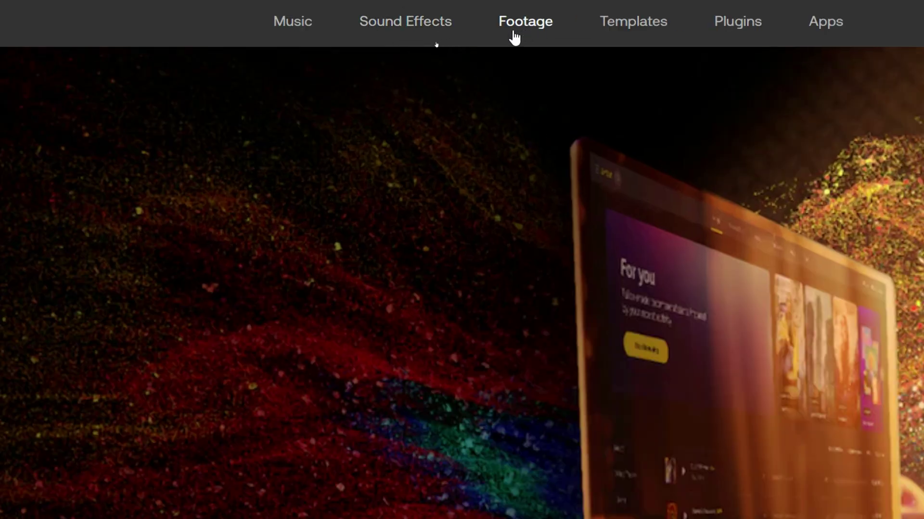
Step: Search Artlist footage for 'Space' and open the red Space, Star, Galaxy, Sci Fi clip page
{"action": "left_click", "coordinate": [514, 37]}
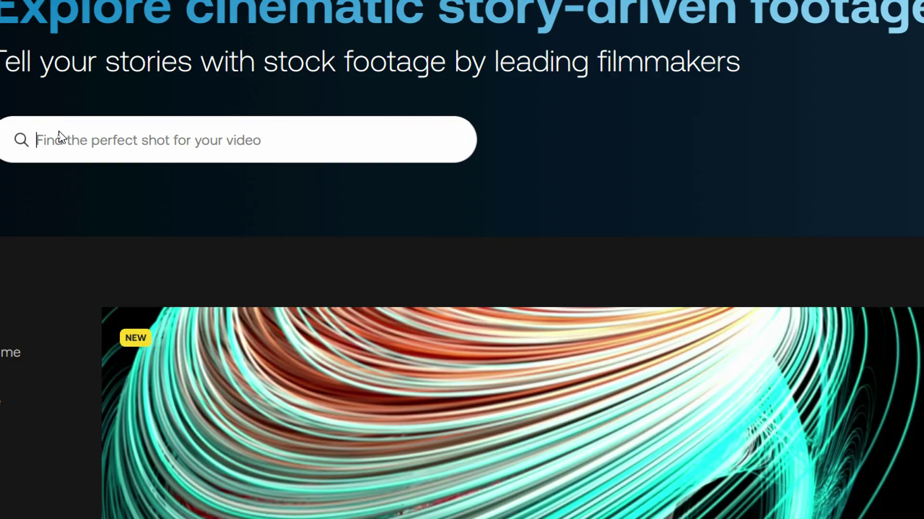
{"action": "left_click", "coordinate": [58, 137]}
{"action": "type", "text": "SPACpace"}
{"action": "key", "text": "Return"}
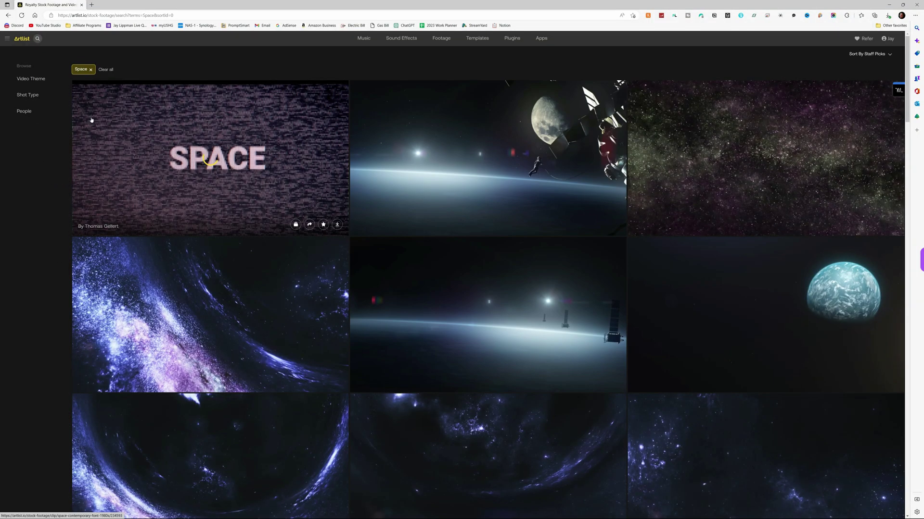
{"action": "scroll", "coordinate": [435, 234], "scroll_direction": "down", "scroll_amount": 5}
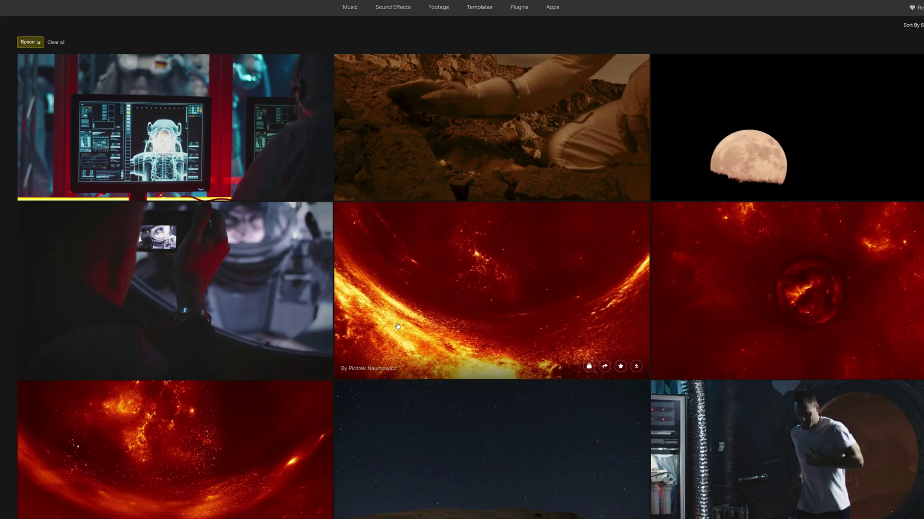
{"action": "left_click", "coordinate": [438, 325]}
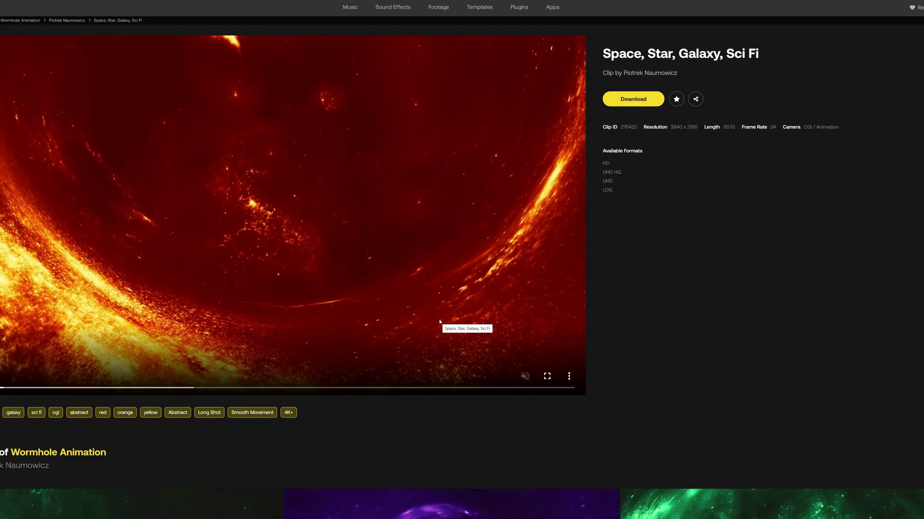
{"action": "scroll", "coordinate": [439, 321], "scroll_direction": "down", "scroll_amount": 5}
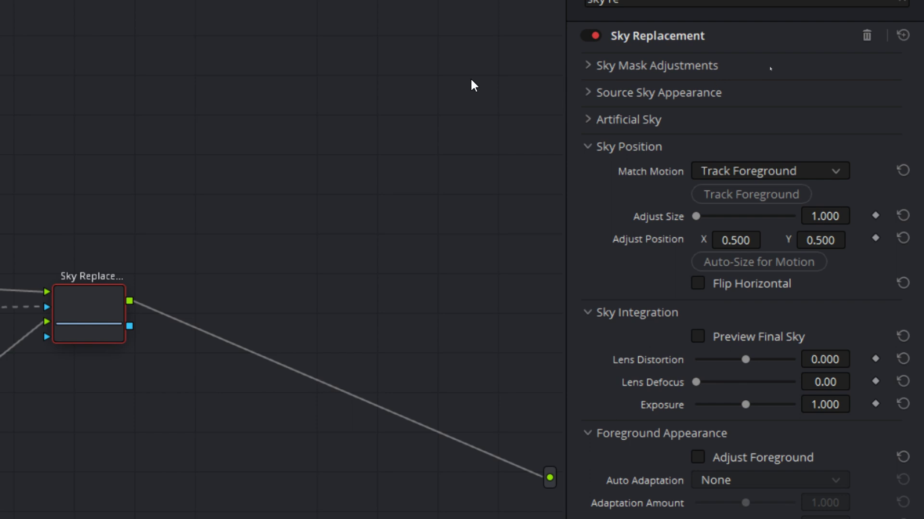
Step: Expand the Sky Mask Adjustments section of the Sky Replacement settings
{"action": "left_click", "coordinate": [587, 66]}
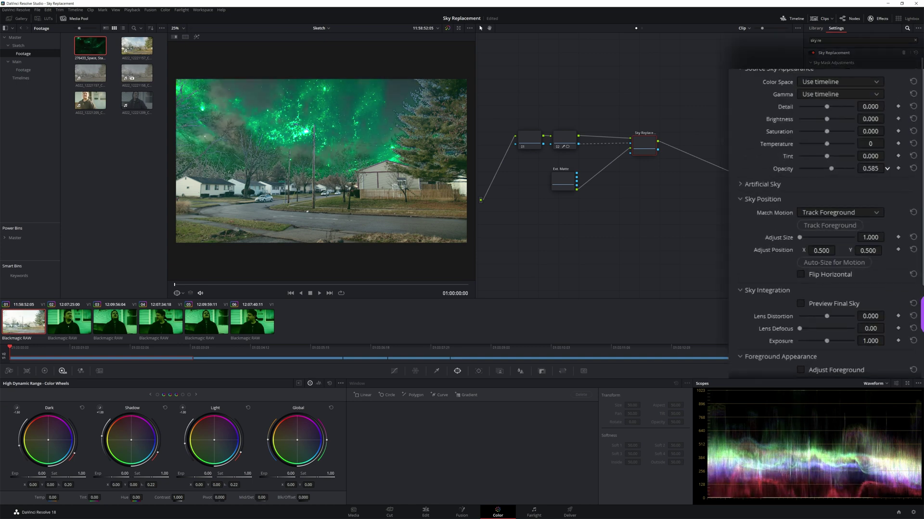
Step: Enable Adjust Foreground with Match Horizon adaptation, brightness -0.238 and saturation left at zero
{"action": "scroll", "coordinate": [625, 248], "scroll_direction": "down", "scroll_amount": 5}
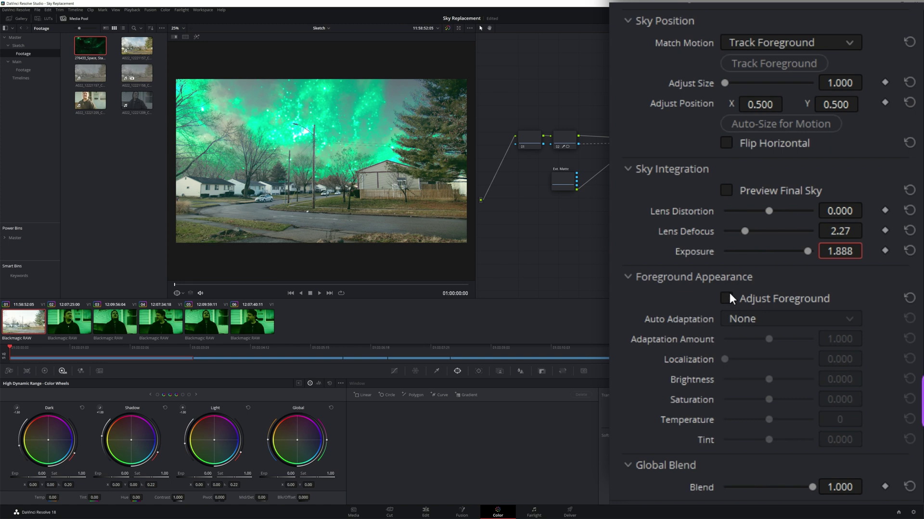
{"action": "left_click", "coordinate": [726, 298]}
{"action": "left_click", "coordinate": [746, 320]}
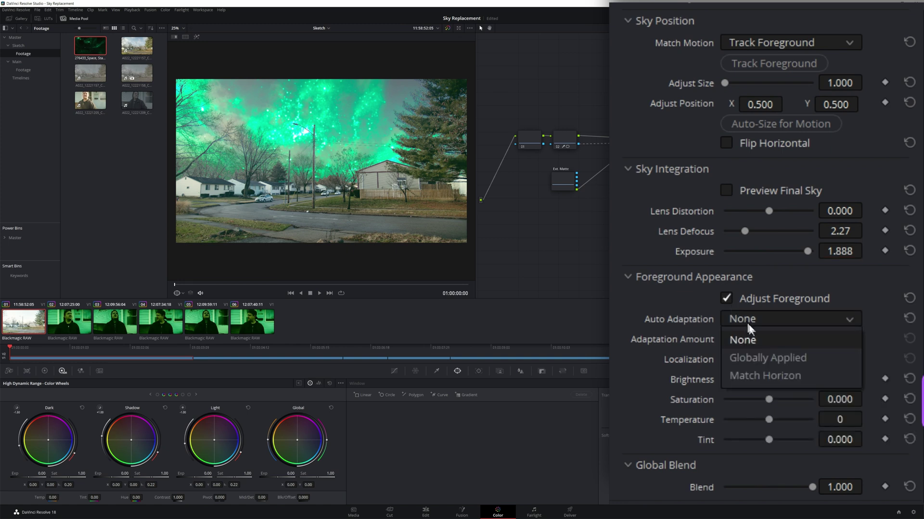
{"action": "left_click", "coordinate": [778, 374]}
{"action": "left_click", "coordinate": [840, 379]}
{"action": "type", "text": "-0.238"}
{"action": "key", "text": "Return"}
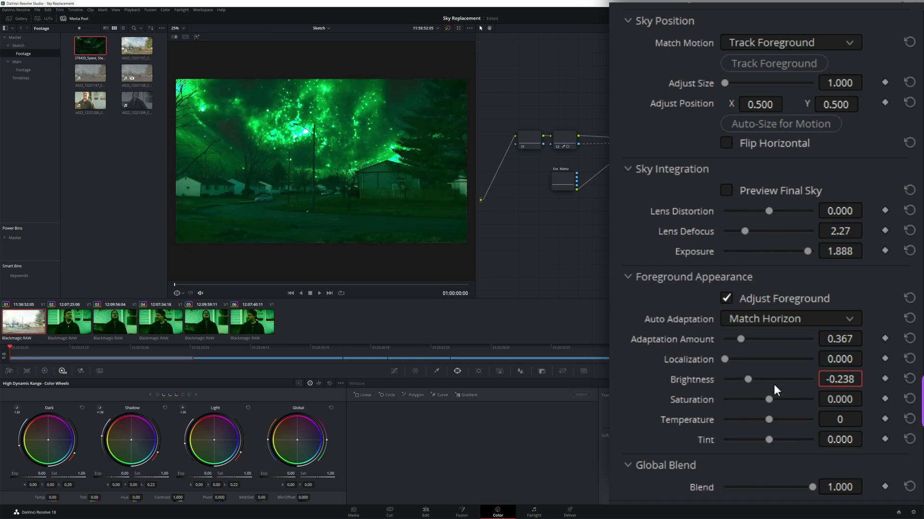
{"action": "left_click_drag", "start_coordinate": [835, 406], "coordinate": [861, 407]}
{"action": "left_click", "coordinate": [909, 398]}
Step: Set foreground temperature to 303, tint to 0.105 and global blend to 0.800
{"action": "left_click", "coordinate": [840, 419]}
{"action": "type", "text": "303"}
{"action": "key", "text": "Tab"}
{"action": "type", "text": "0.105"}
{"action": "key", "text": "Tab"}
{"action": "left_click", "coordinate": [845, 490]}
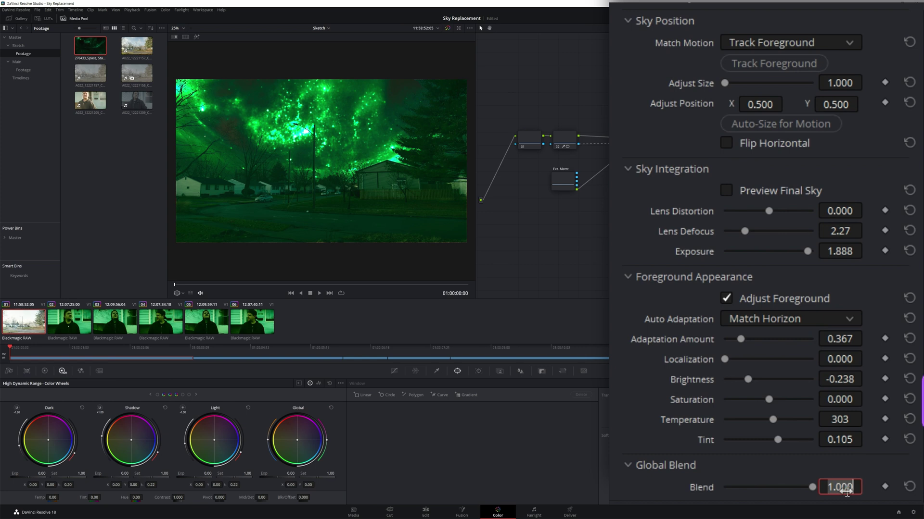
{"action": "type", "text": ".8"}
{"action": "key", "text": "Return"}
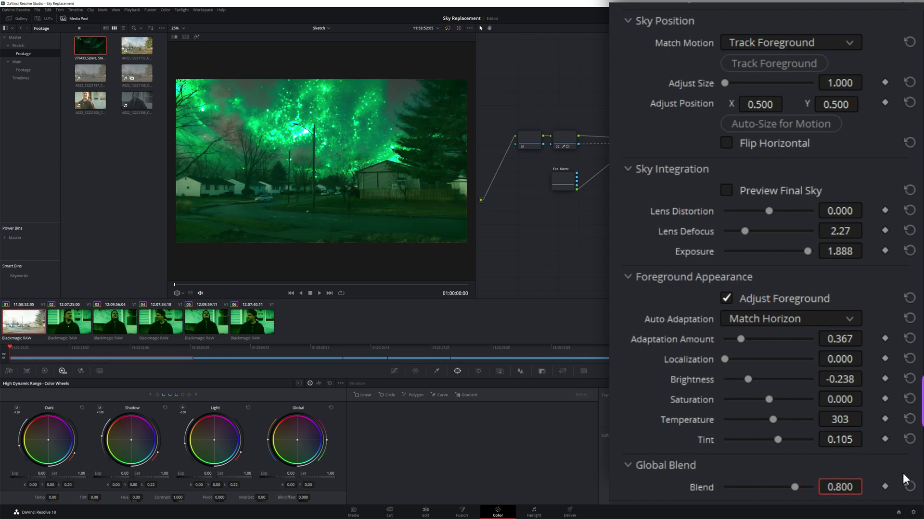